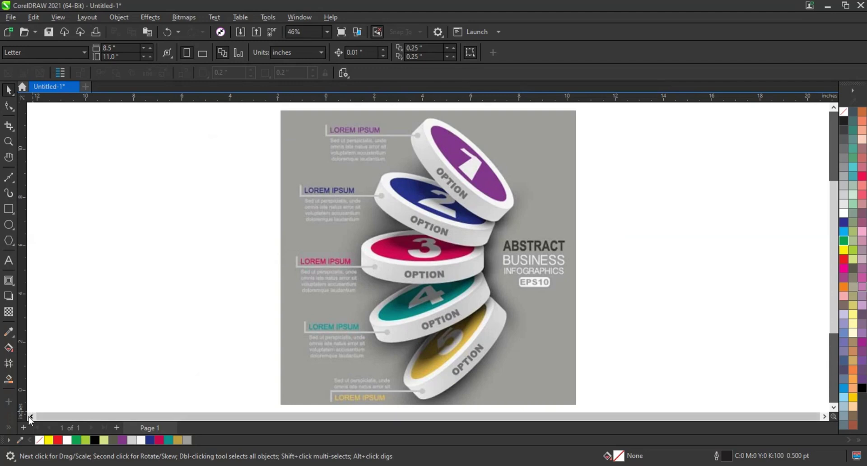
# - Zoom so the reference infographic sits on the right with blank canvas to its left
pyautogui.click(31, 416)
pyautogui.click(9, 142)
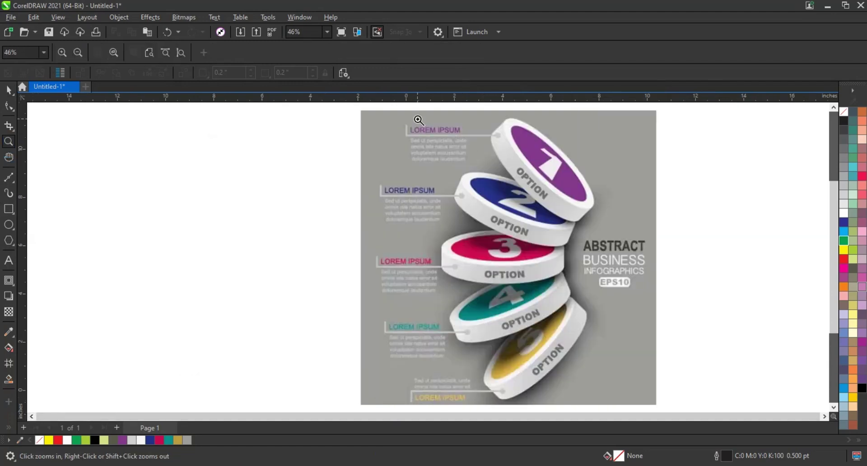
pyautogui.moveTo(419, 120); pyautogui.dragTo(611, 403)
pyautogui.rightClick(565, 276)
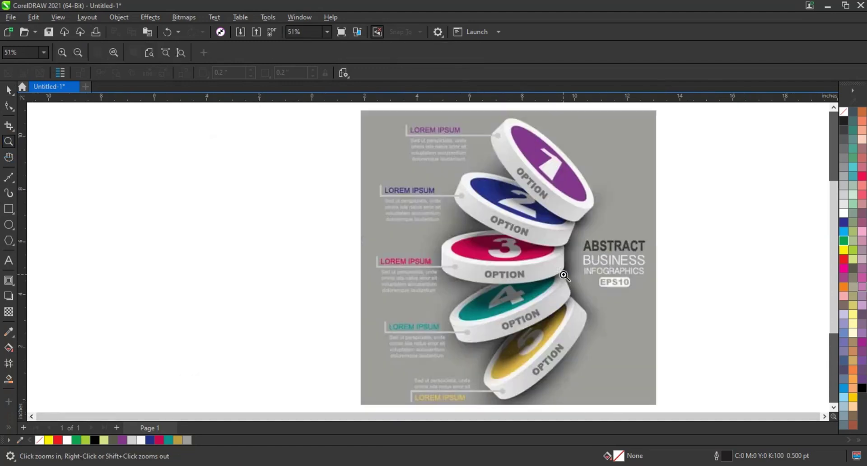
pyautogui.rightClick(401, 251)
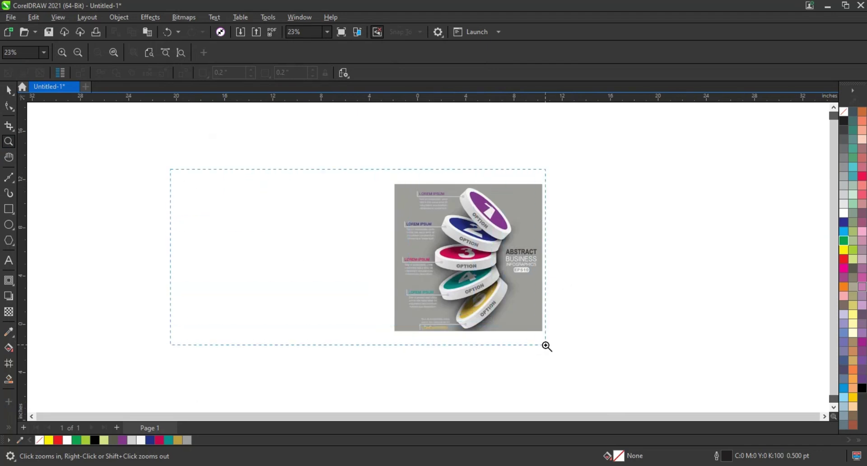
pyautogui.moveTo(545, 346); pyautogui.dragTo(170, 169)
pyautogui.moveTo(111, 130); pyautogui.dragTo(769, 376)
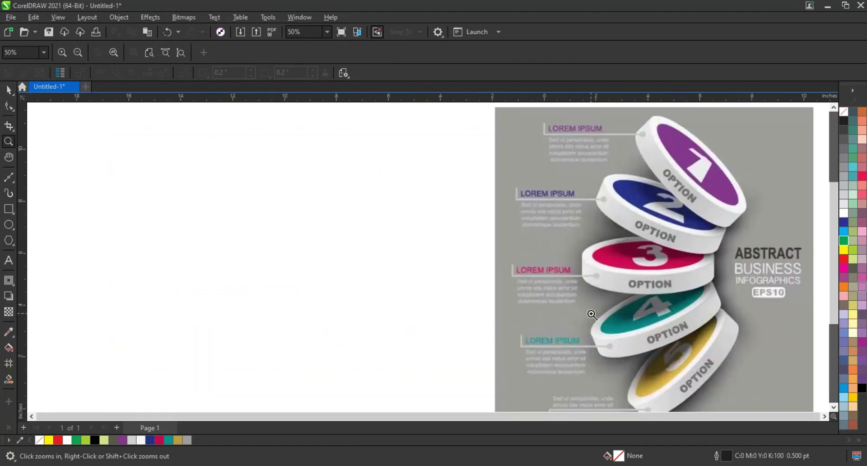
# - Draw a large ellipse left of the reference with a 3.0 pt outline
pyautogui.click(8, 225)
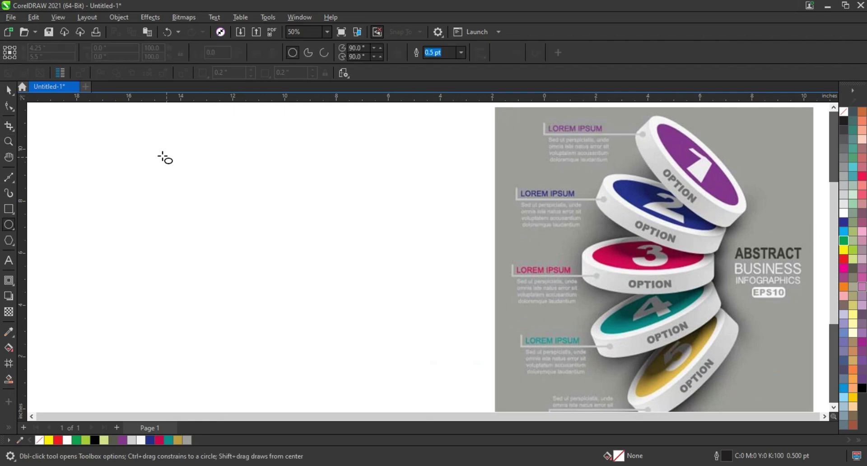
pyautogui.moveTo(153, 151); pyautogui.dragTo(367, 313)
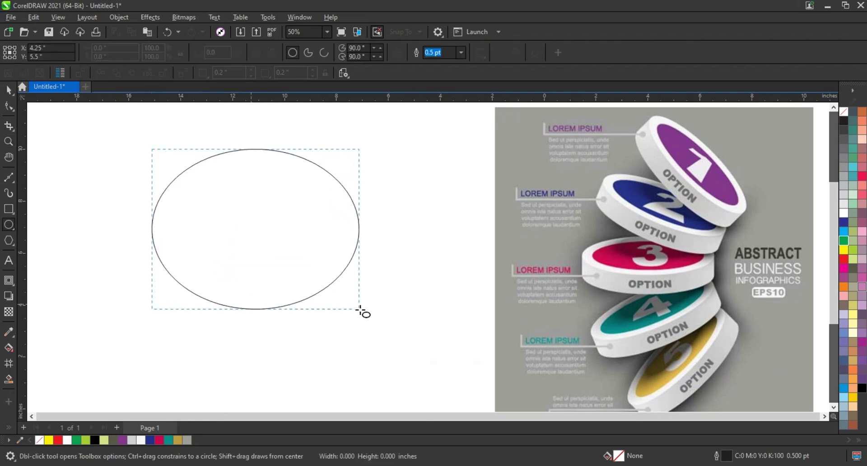
pyautogui.click(462, 52)
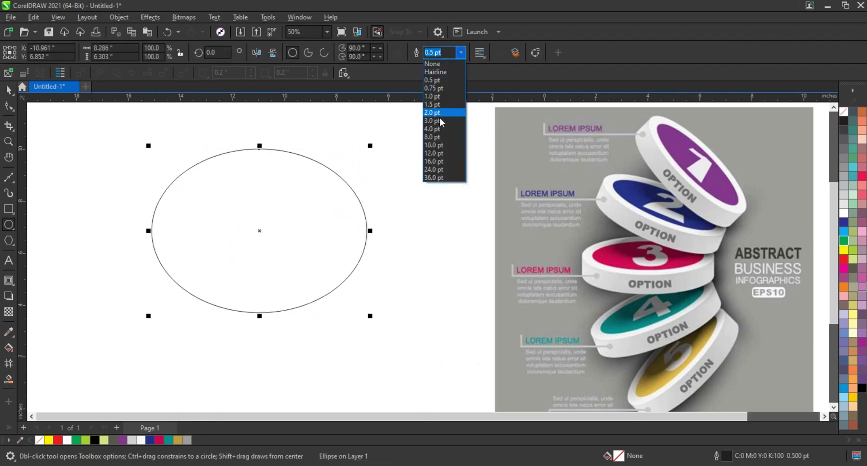
pyautogui.click(440, 119)
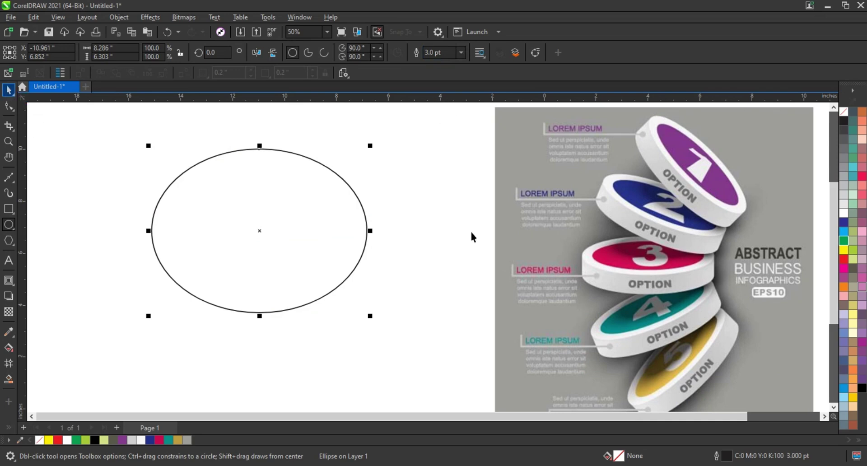
# - Flatten the ellipse to about 56% of its height (8.286 x 3.548 in)
pyautogui.press('space')
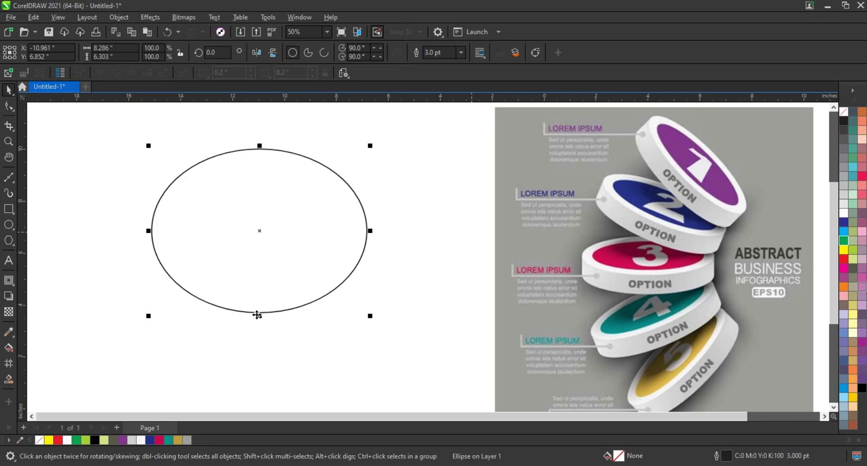
pyautogui.moveTo(259, 316); pyautogui.dragTo(254, 287)
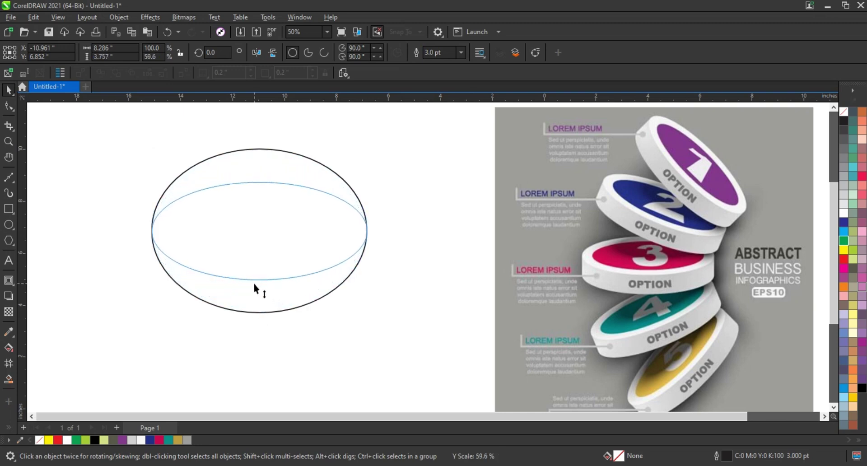
pyautogui.moveTo(254, 287); pyautogui.dragTo(254, 281)
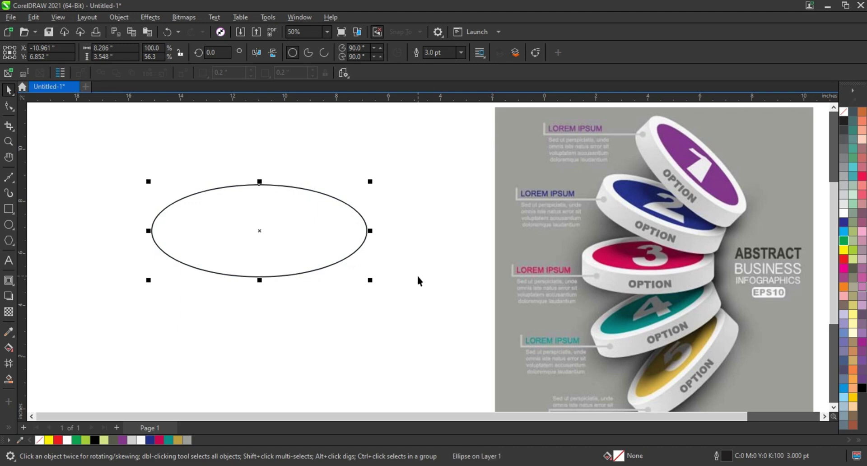
# - Add an inward contour to the ellipse and break the contour apart
pyautogui.click(9, 281)
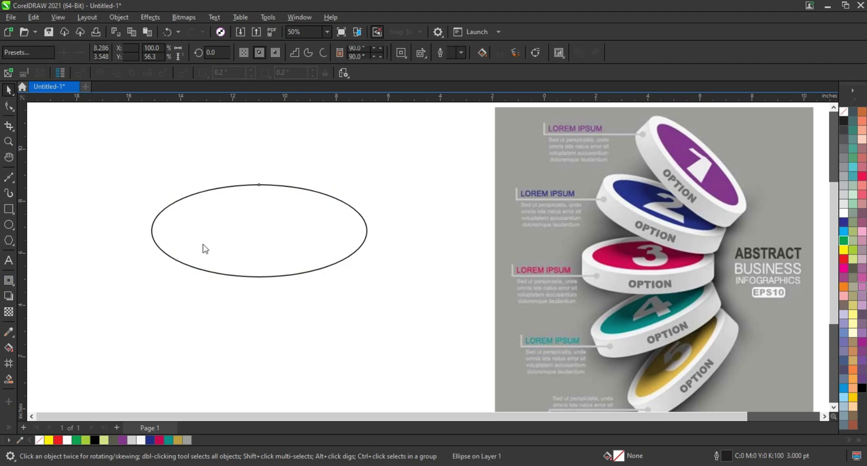
pyautogui.moveTo(260, 185); pyautogui.dragTo(261, 203)
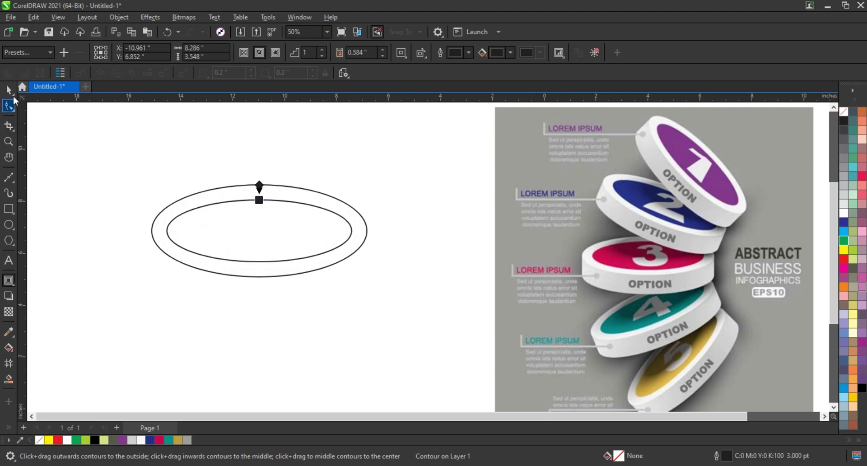
pyautogui.click(9, 89)
pyautogui.click(119, 17)
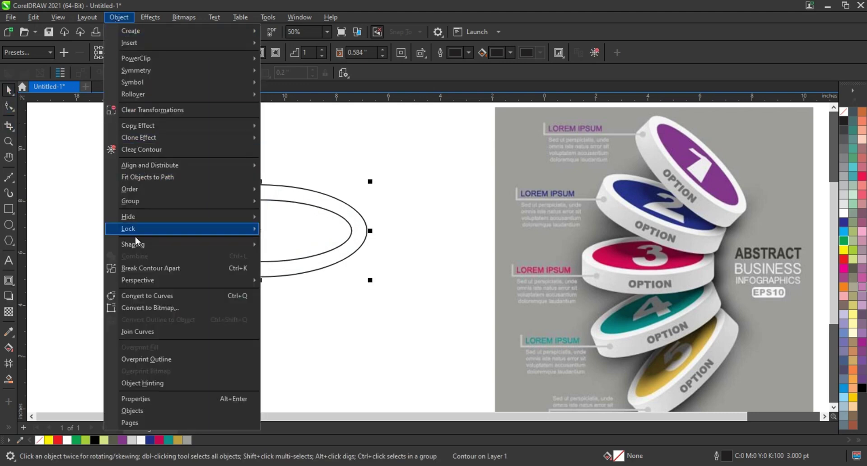
pyautogui.click(149, 268)
pyautogui.click(267, 199)
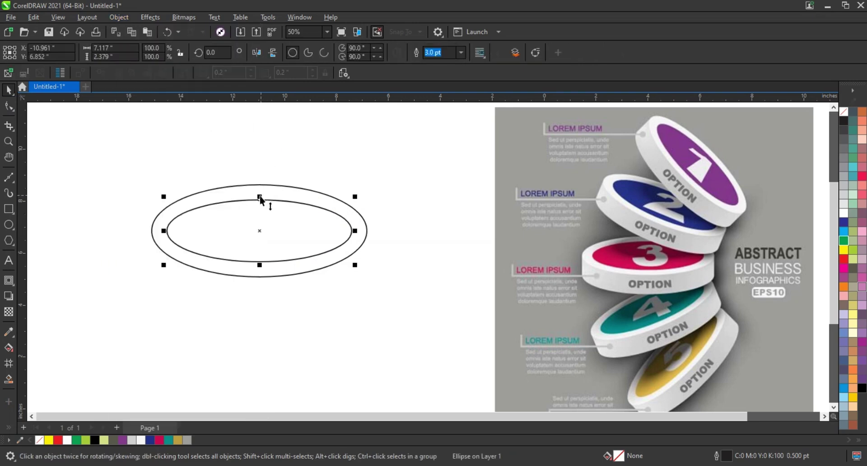
# - Stretch the inner ellipse slightly taller and select both ellipses together
pyautogui.moveTo(260, 197); pyautogui.dragTo(261, 193)
pyautogui.keyDown('shift'); pyautogui.click(287, 187); pyautogui.keyUp('shift')
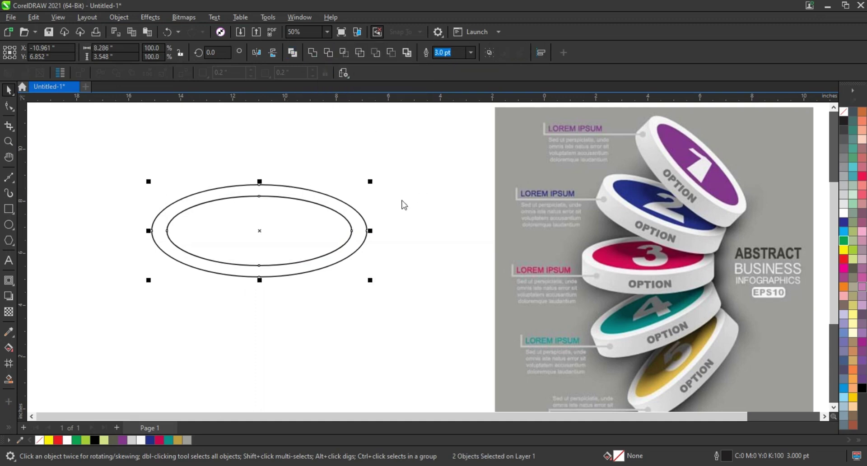
pyautogui.click(365, 251)
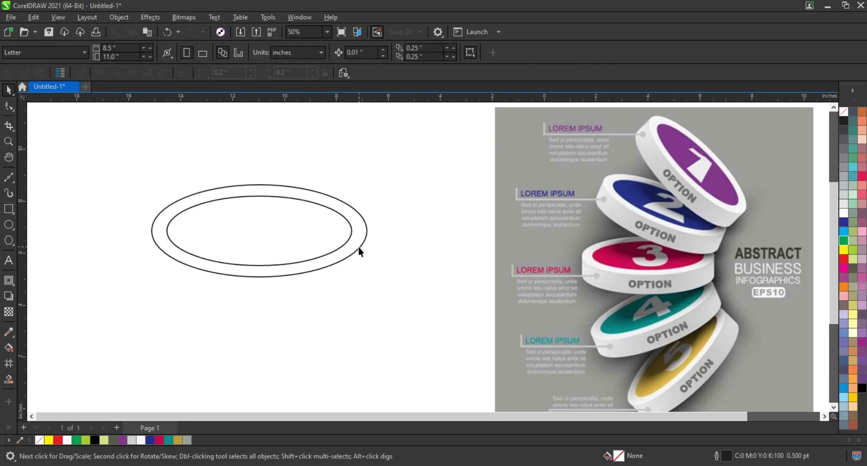
# - Fill the combined two-ellipse ring with 50% grey
pyautogui.click(359, 247)
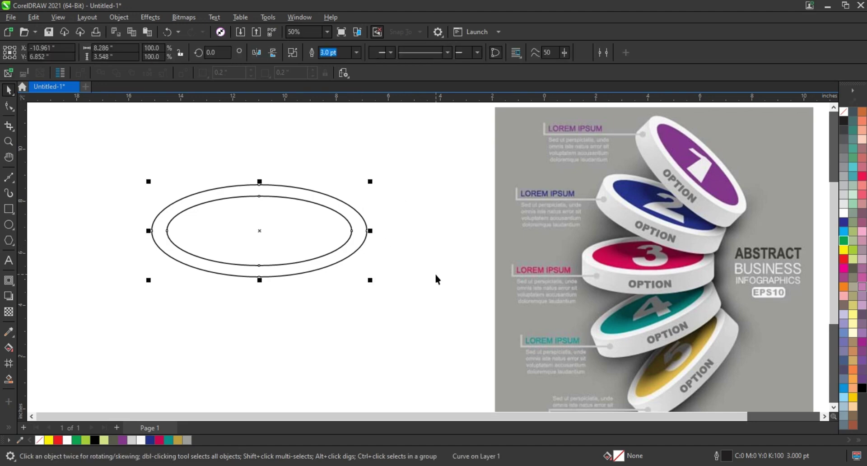
pyautogui.click(844, 168)
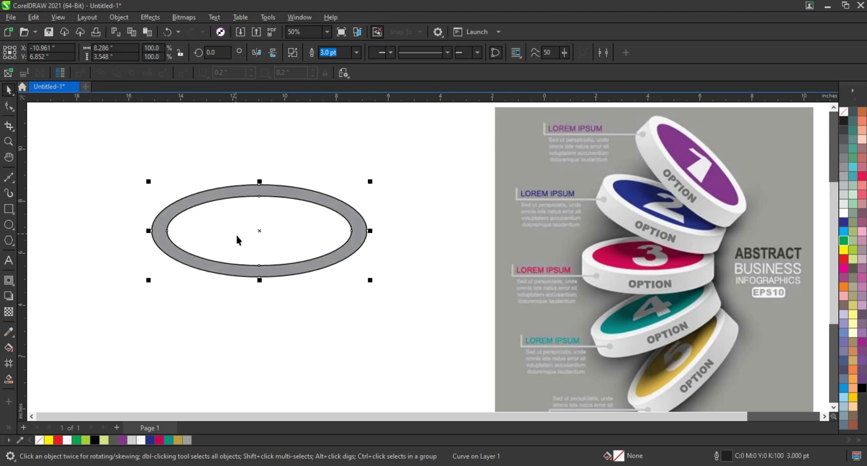
pyautogui.click(13, 289)
pyautogui.click(34, 327)
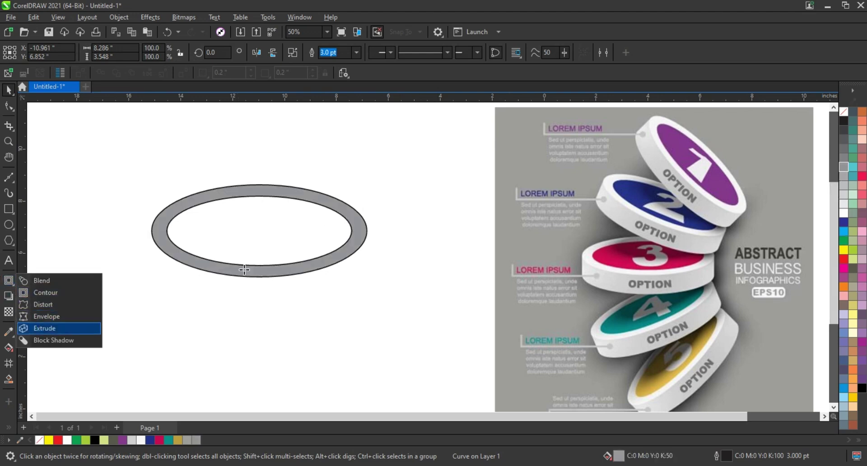
# - Extrude the grey ring downward and shorten it into a shallow band
pyautogui.moveTo(261, 277); pyautogui.dragTo(259, 313)
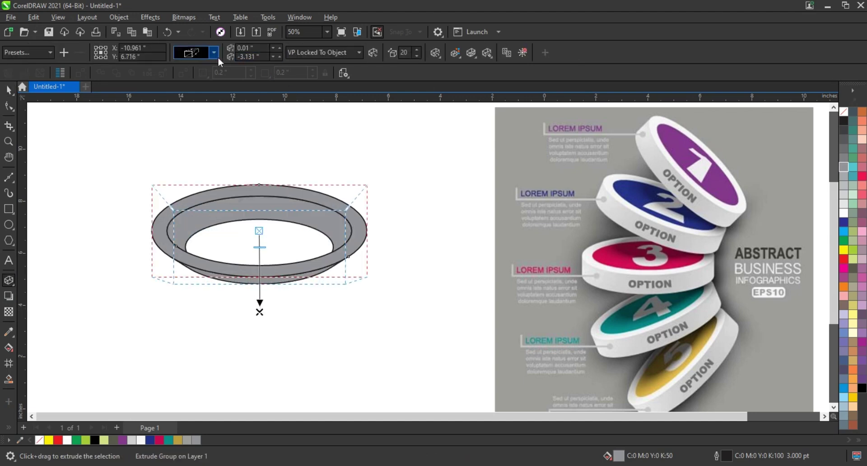
pyautogui.click(215, 53)
pyautogui.click(216, 171)
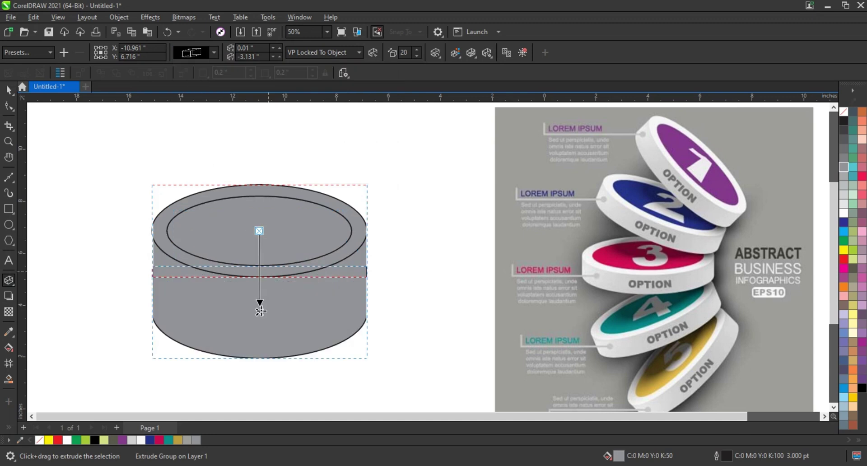
pyautogui.moveTo(261, 312); pyautogui.dragTo(259, 261)
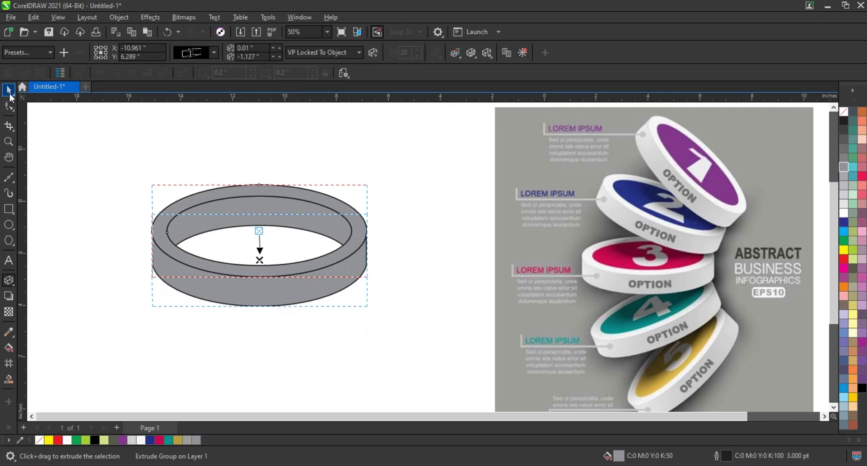
# - Break the extrude group apart into separate objects
pyautogui.click(10, 92)
pyautogui.click(117, 20)
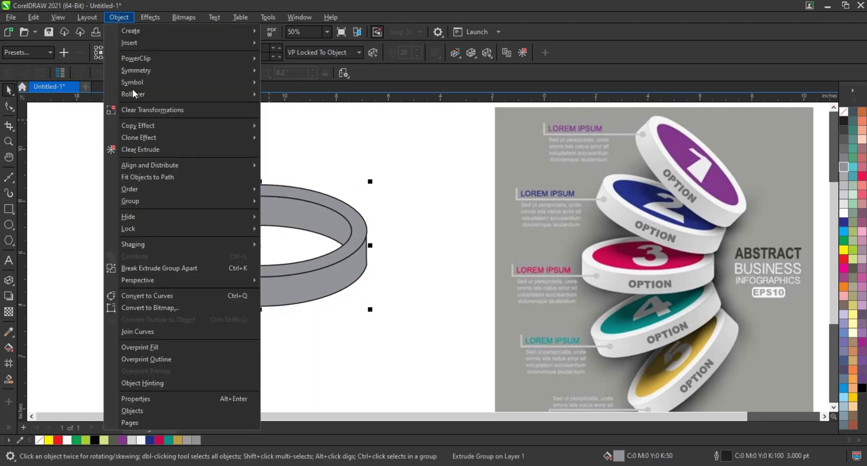
pyautogui.click(81, 237)
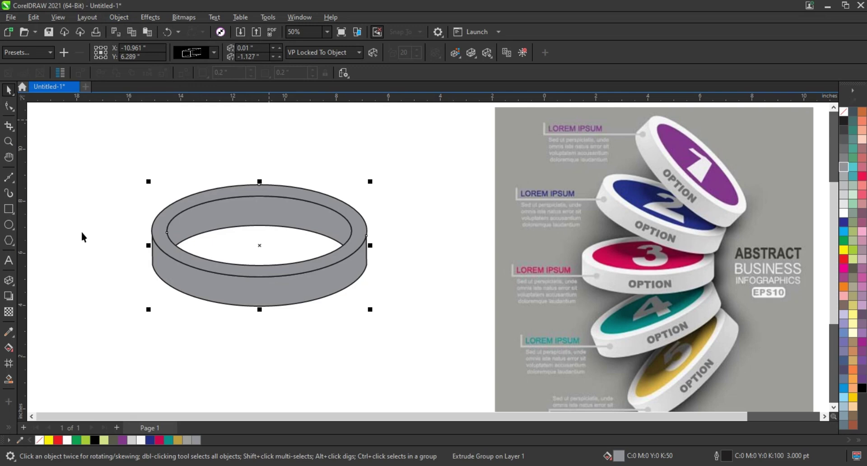
# - Delete the inner grey curve and Smart Fill the opening as a new top shape
pyautogui.click(168, 275)
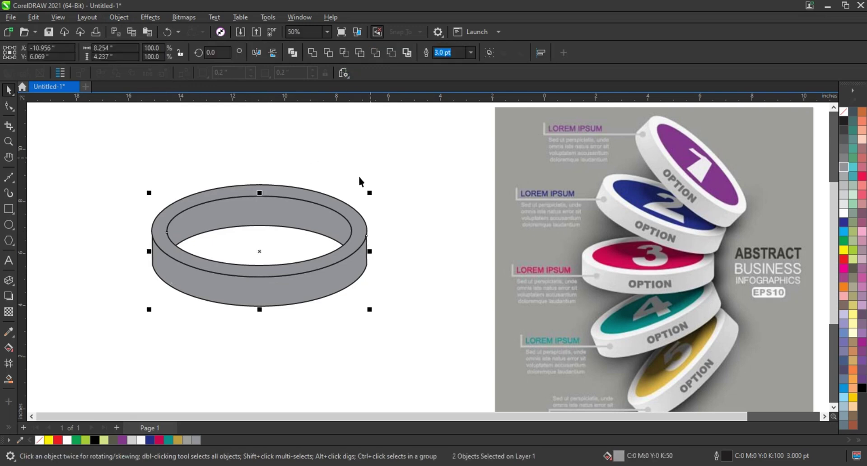
pyautogui.click(358, 175)
pyautogui.keyDown('ctrl'); pyautogui.click(296, 223); pyautogui.keyUp('ctrl')
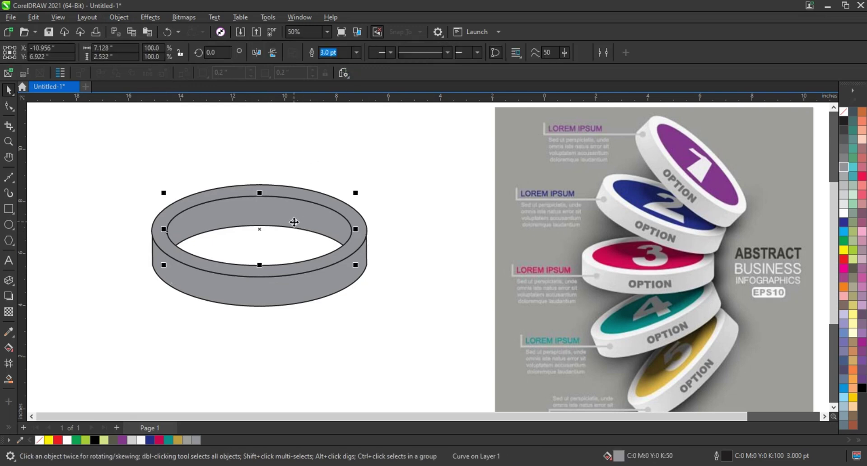
pyautogui.press('Delete')
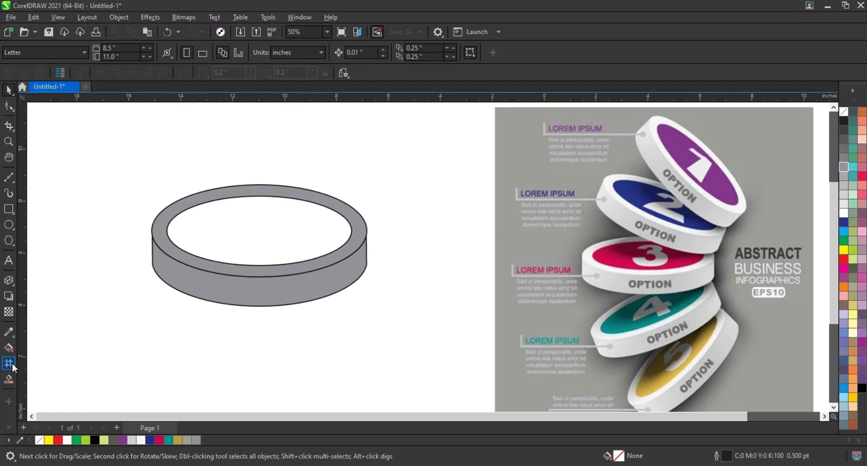
pyautogui.click(245, 250)
pyautogui.press('space')
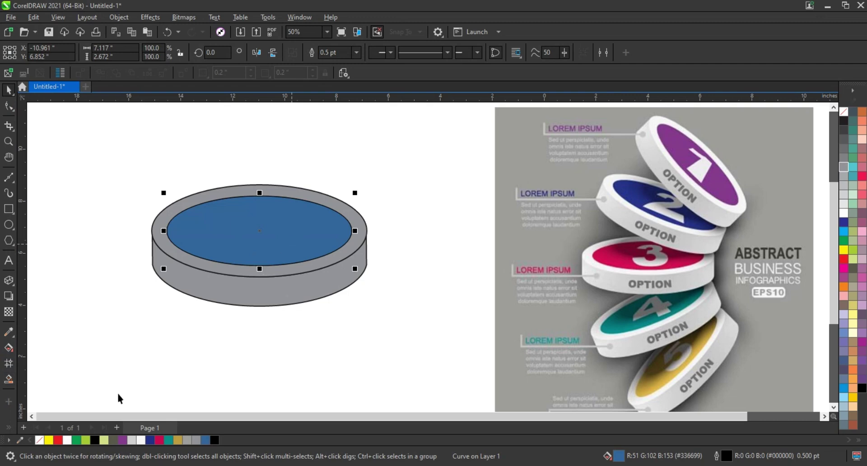
# - Colour the ring's top rim white and the disc's side light grey
pyautogui.click(364, 228)
pyautogui.click(141, 440)
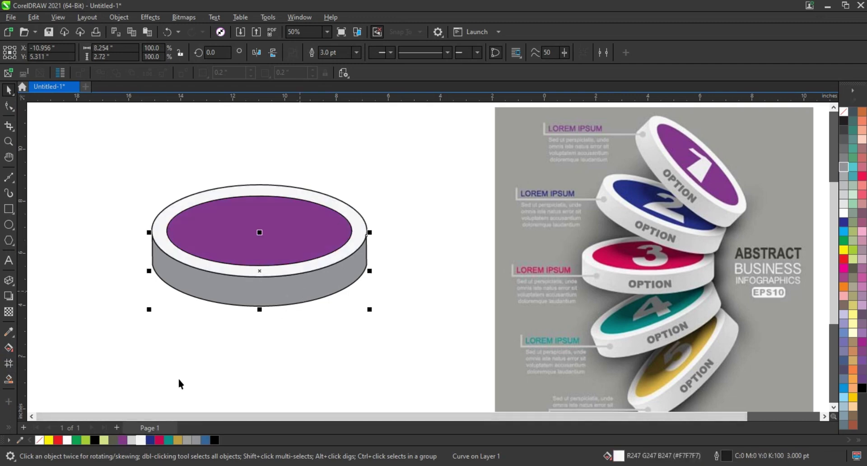
pyautogui.click(132, 440)
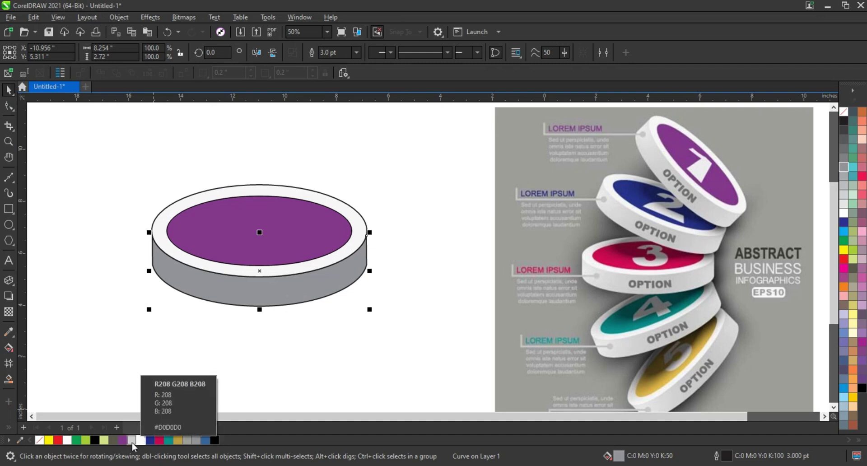
pyautogui.click(131, 441)
pyautogui.click(158, 213)
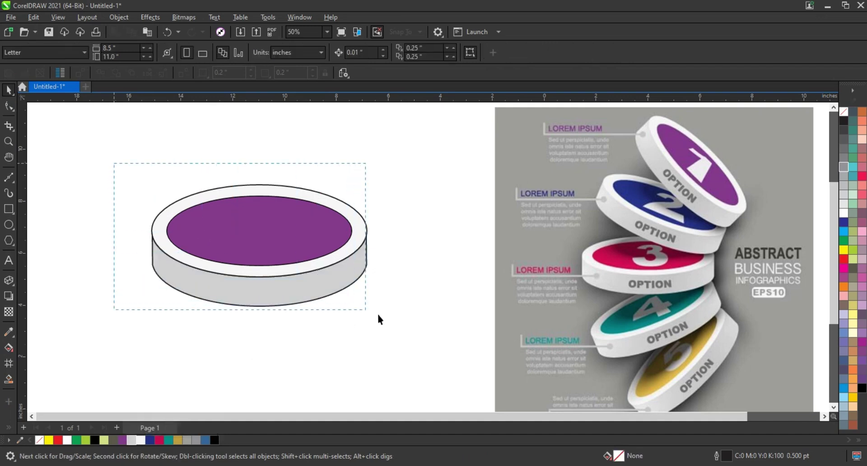
# - Remove the outlines from all three disc parts using No Color
pyautogui.moveTo(402, 323); pyautogui.dragTo(402, 324)
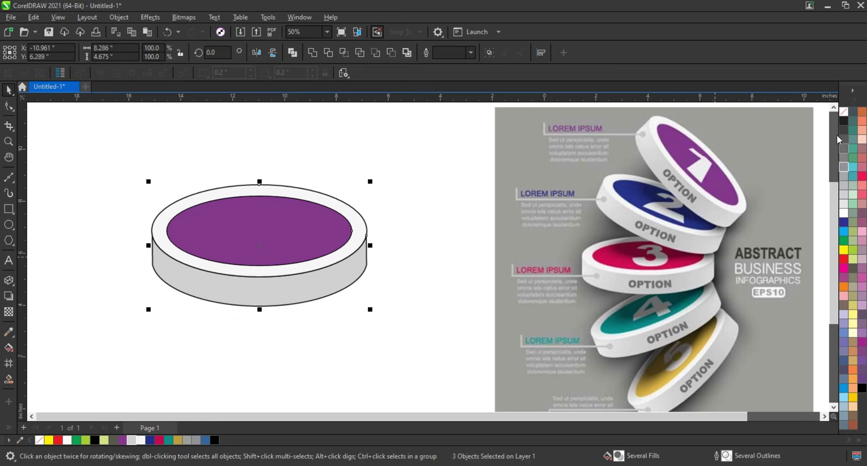
pyautogui.rightClick(839, 118)
pyautogui.click(809, 121)
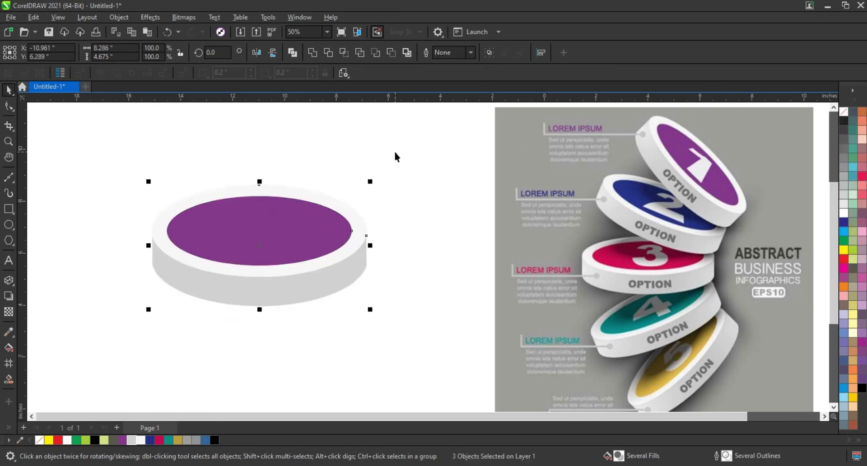
pyautogui.click(396, 157)
# - Draw a large background rectangle around the disc
pyautogui.scroll(-2, 436, 240)
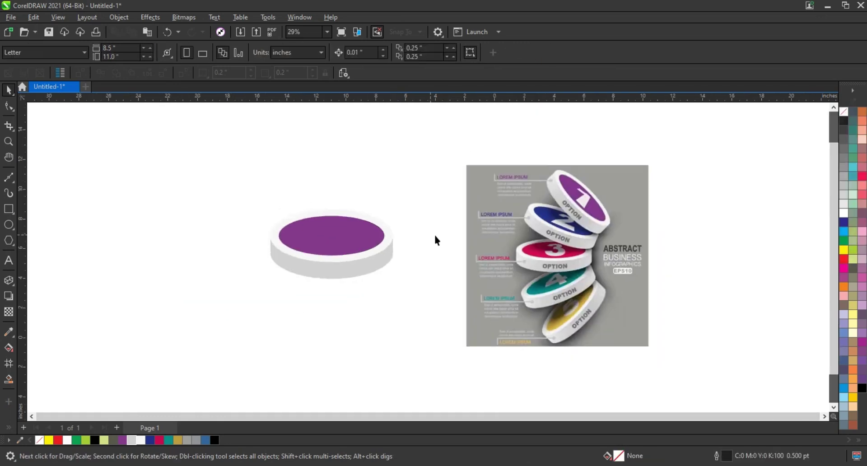
pyautogui.click(8, 207)
pyautogui.moveTo(209, 147)
pyautogui.mouseDown()
pyautogui.moveTo(446, 362)
pyautogui.moveTo(453, 378)
pyautogui.mouseUp()
# - Fill the background gray, then move the disc up-right and tilt it to about 314°
pyautogui.click(197, 441)
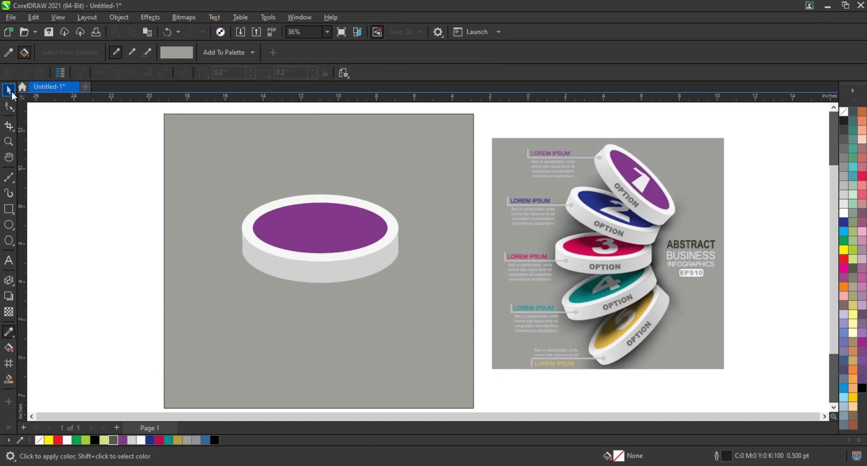
pyautogui.click(8, 89)
pyautogui.moveTo(93, 161); pyautogui.dragTo(420, 302)
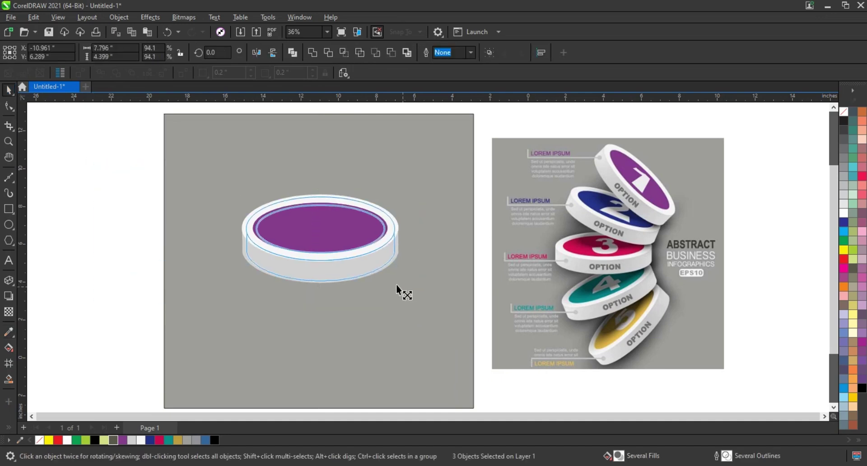
pyautogui.moveTo(354, 246)
pyautogui.mouseDown()
pyautogui.moveTo(376, 198)
pyautogui.moveTo(366, 196)
pyautogui.mouseUp()
pyautogui.click(382, 211)
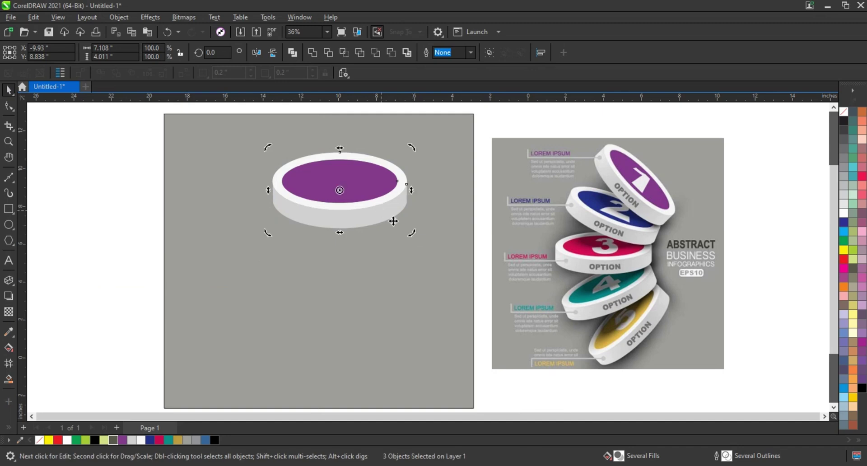
pyautogui.moveTo(414, 236); pyautogui.dragTo(381, 248)
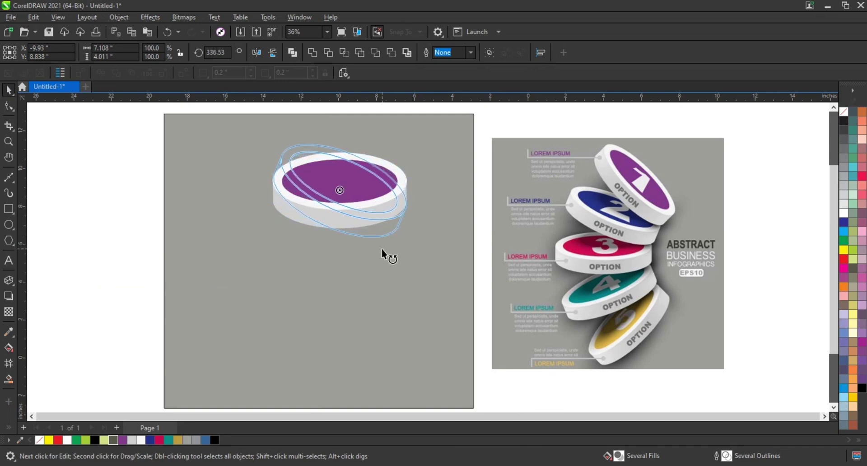
pyautogui.moveTo(380, 214); pyautogui.dragTo(390, 214)
pyautogui.moveTo(421, 241); pyautogui.dragTo(415, 235)
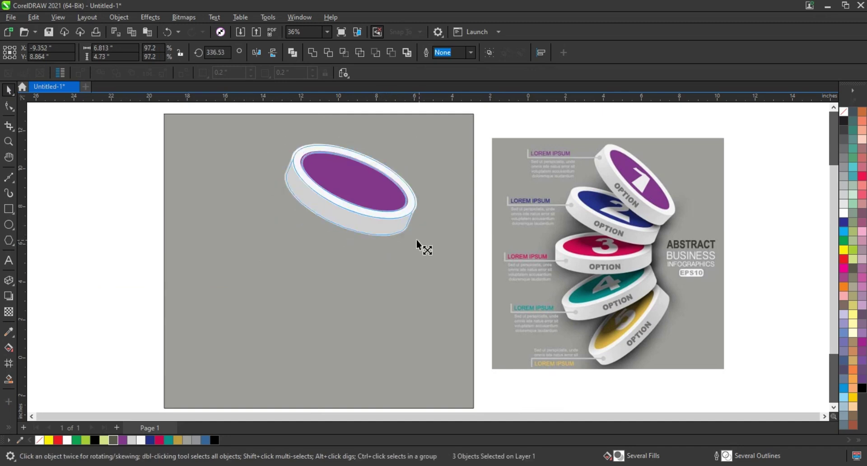
pyautogui.hotkey('ctrl', 'z')
pyautogui.click(397, 224)
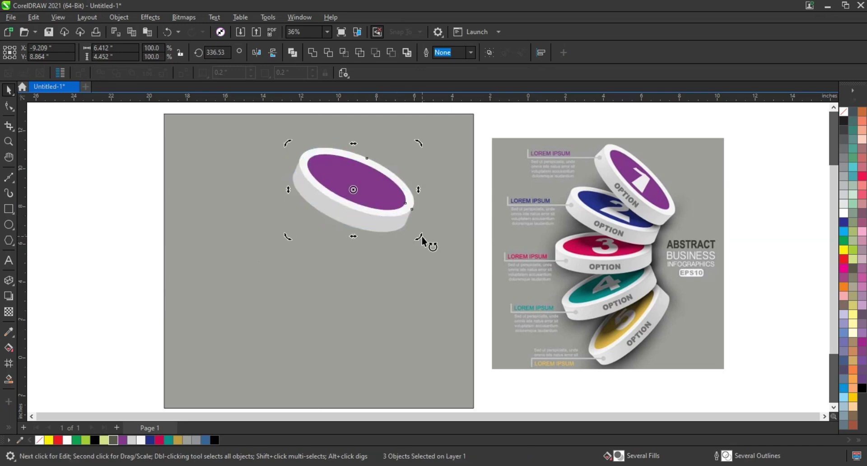
pyautogui.moveTo(414, 238); pyautogui.dragTo(406, 243)
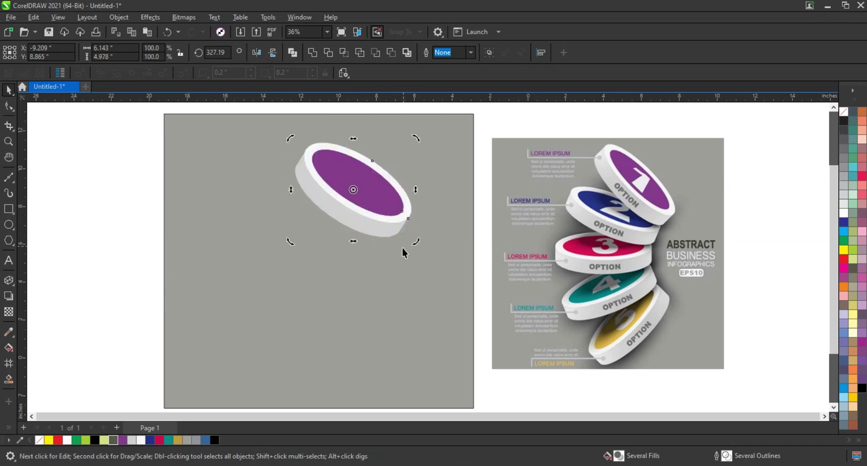
pyautogui.moveTo(419, 244); pyautogui.dragTo(406, 253)
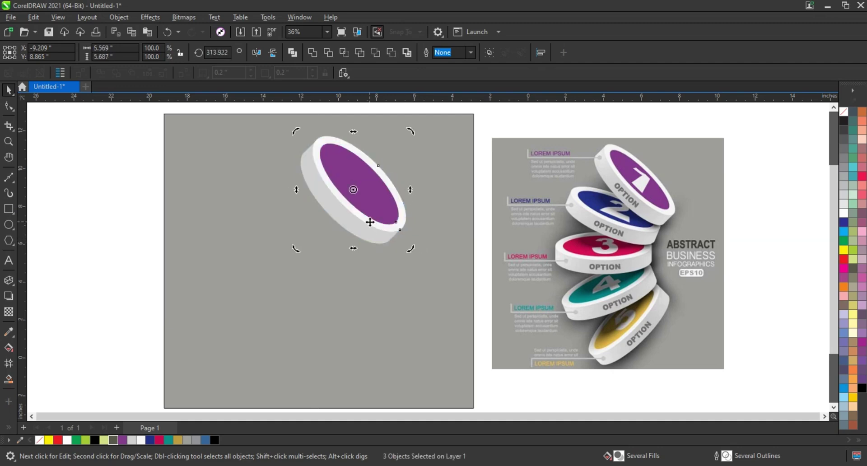
# - Place a copy of the disc below-left and rotate it nearly level
pyautogui.moveTo(350, 214); pyautogui.dragTo(332, 242)
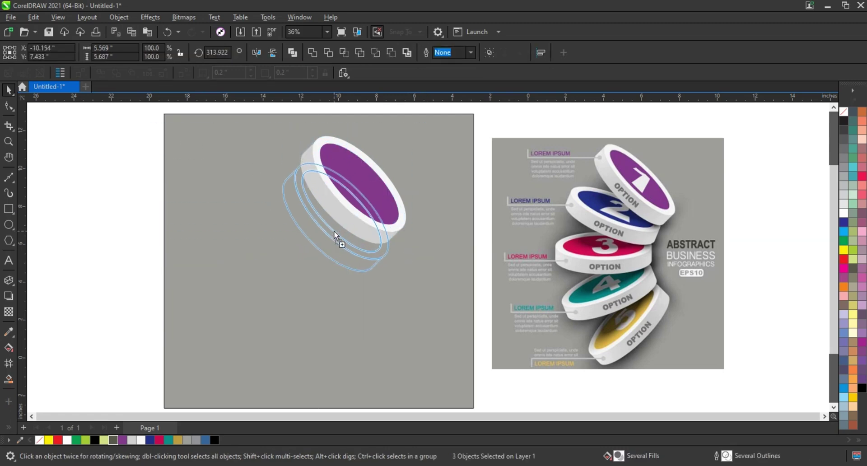
pyautogui.click(332, 242)
pyautogui.moveTo(393, 276); pyautogui.dragTo(401, 242)
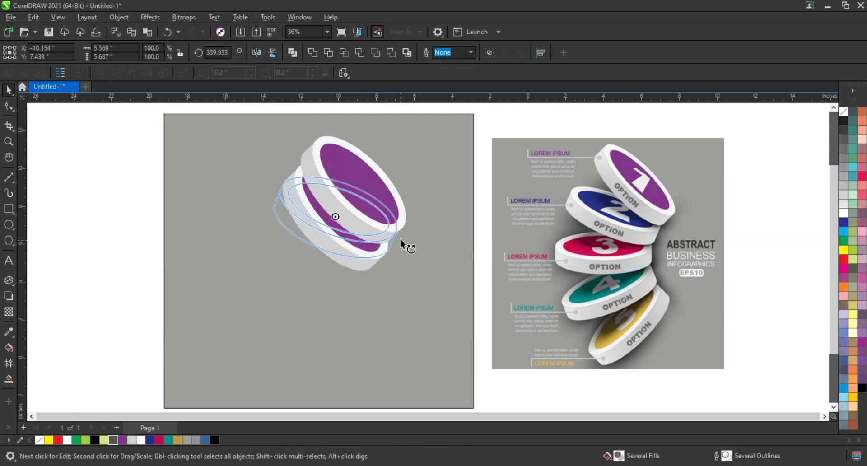
pyautogui.click(301, 224)
pyautogui.moveTo(306, 231)
pyautogui.mouseDown()
pyautogui.moveTo(306, 240)
pyautogui.moveTo(304, 233)
pyautogui.mouseUp()
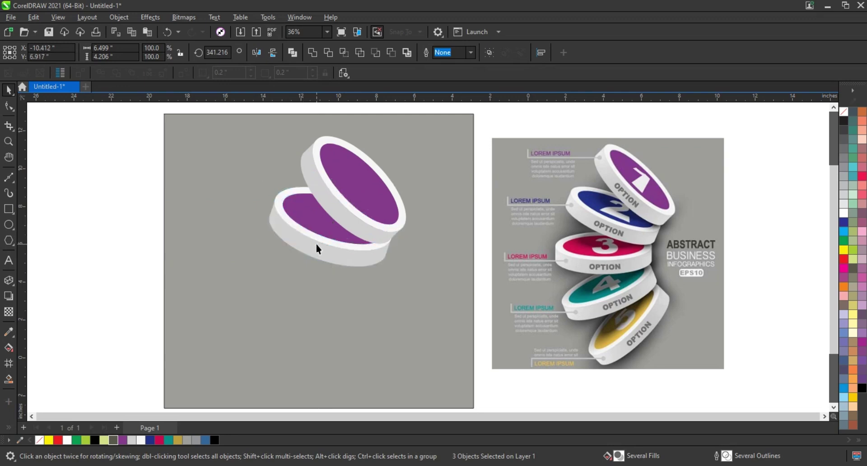
pyautogui.click(315, 242)
pyautogui.moveTo(399, 265); pyautogui.dragTo(402, 253)
# - Place another disc copy lower down and rotate it to about 50°
pyautogui.moveTo(318, 218)
pyautogui.mouseDown()
pyautogui.moveTo(308, 252)
pyautogui.moveTo(277, 267)
pyautogui.moveTo(298, 319)
pyautogui.mouseUp()
pyautogui.click(298, 319)
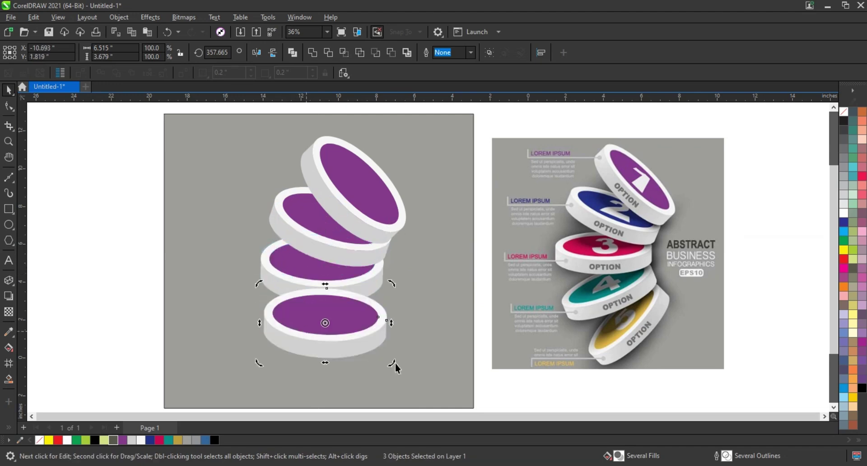
pyautogui.moveTo(395, 364); pyautogui.dragTo(393, 336)
pyautogui.click(377, 304)
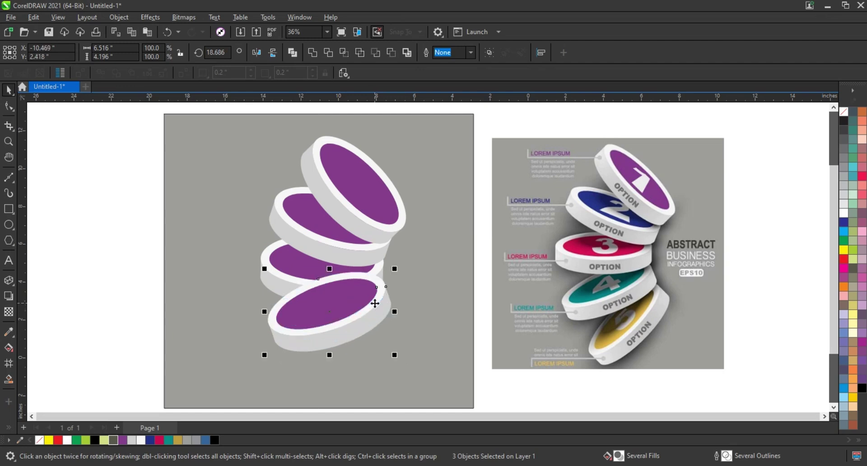
pyautogui.moveTo(378, 304); pyautogui.dragTo(369, 314)
pyautogui.click(369, 315)
pyautogui.moveTo(393, 353)
pyautogui.mouseDown()
pyautogui.moveTo(391, 360)
pyautogui.moveTo(357, 312)
pyautogui.moveTo(369, 363)
pyautogui.mouseUp()
pyautogui.click(368, 322)
pyautogui.click(363, 321)
pyautogui.moveTo(396, 401)
pyautogui.mouseDown()
pyautogui.moveTo(400, 367)
pyautogui.moveTo(384, 330)
pyautogui.mouseUp()
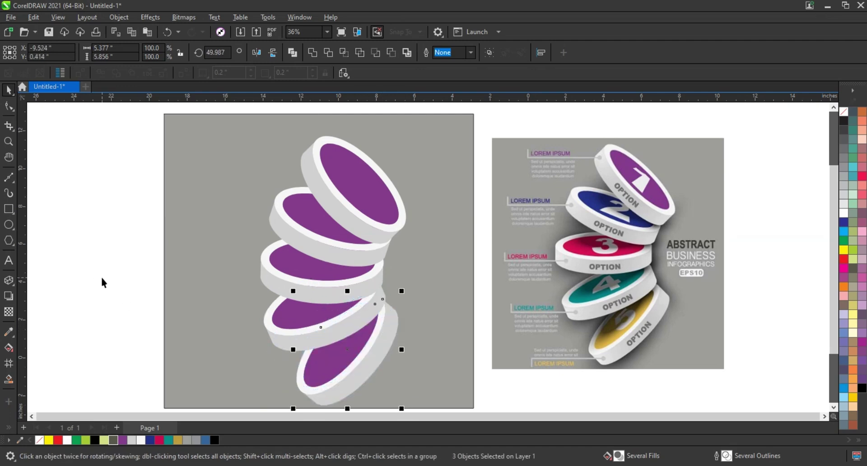
pyautogui.click(128, 286)
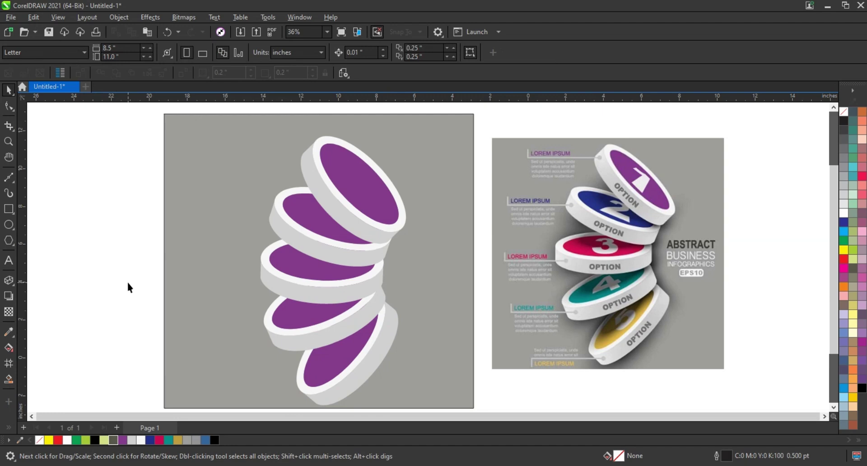
# - Draw a black, outline-free ellipse left of the background and convert it to a bitmap
pyautogui.click(9, 224)
pyautogui.moveTo(104, 200); pyautogui.dragTo(191, 270)
pyautogui.click(8, 90)
pyautogui.click(862, 388)
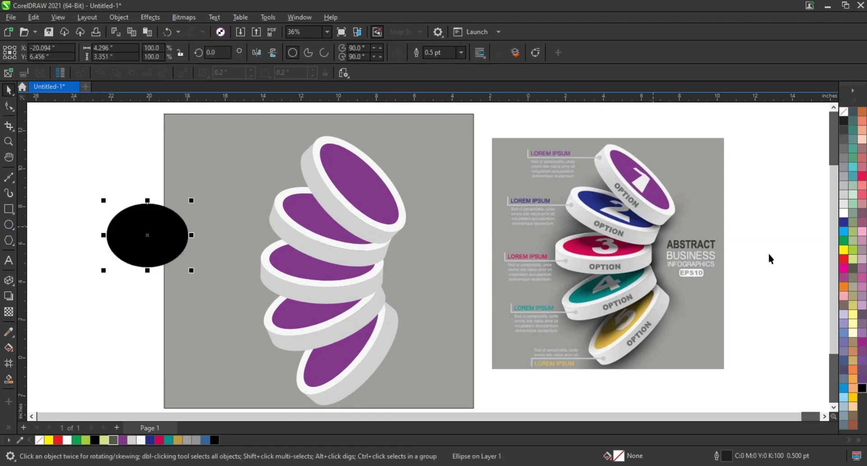
pyautogui.rightClick(844, 111)
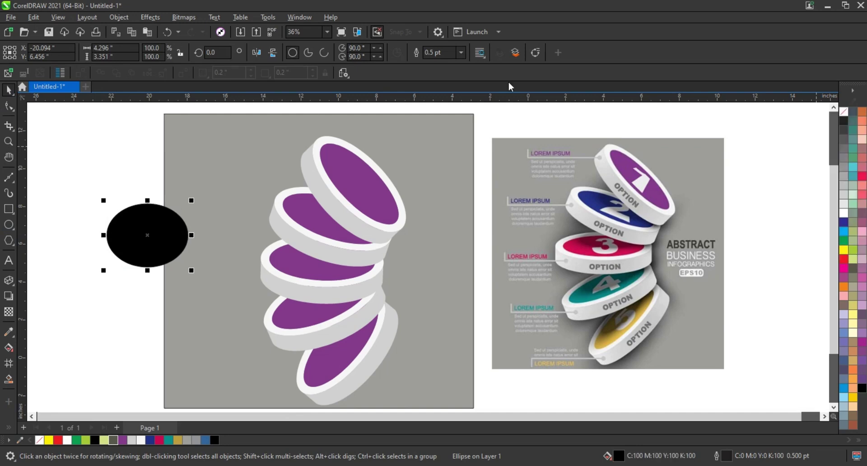
pyautogui.click(184, 17)
pyautogui.click(216, 50)
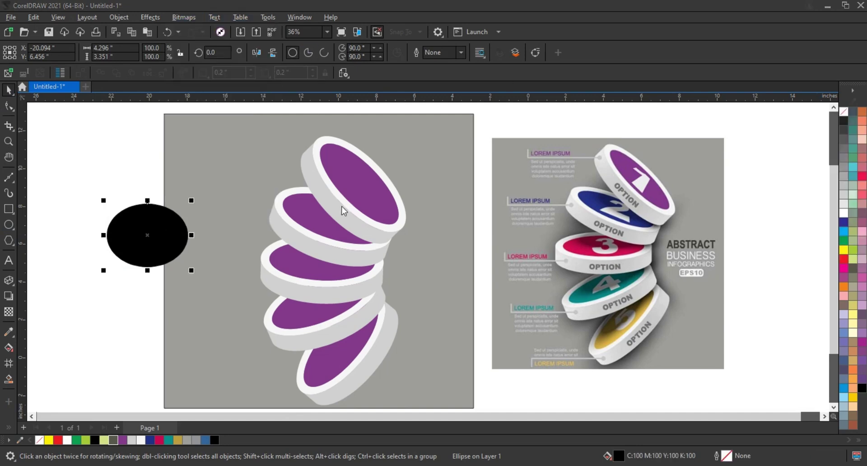
pyautogui.click(454, 297)
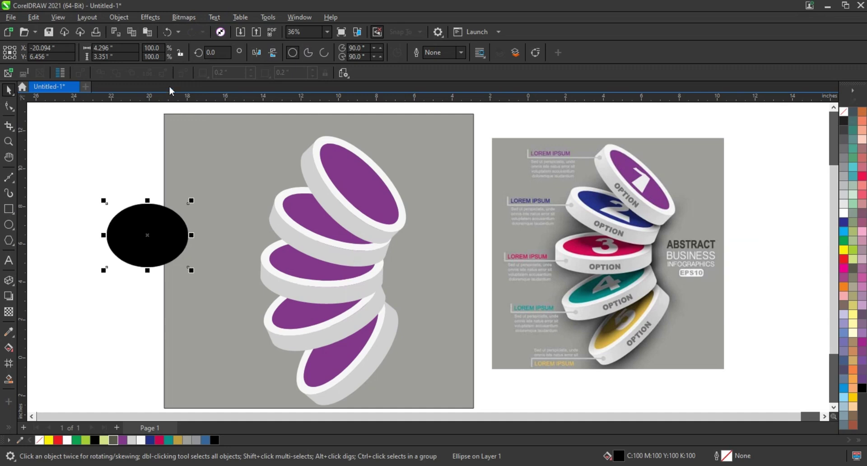
# - Apply a Gaussian Blur to the ellipse bitmap and give it 38 uniform transparency
pyautogui.click(147, 17)
pyautogui.moveTo(159, 66)
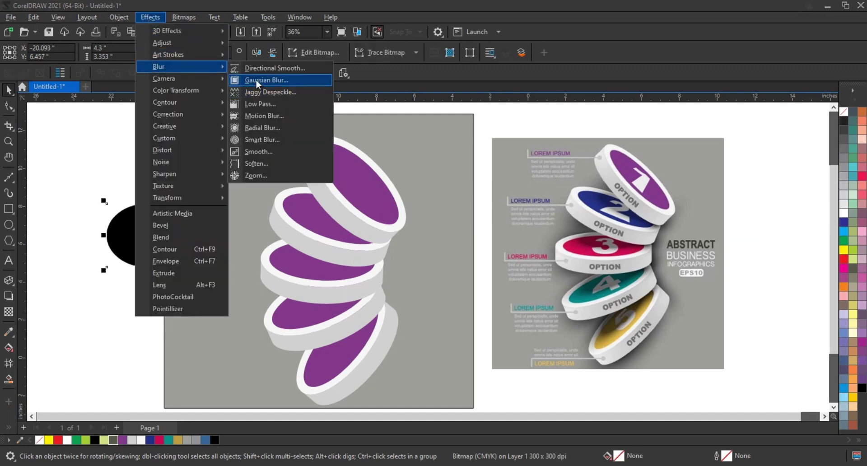
pyautogui.click(255, 80)
pyautogui.moveTo(431, 224)
pyautogui.mouseDown()
pyautogui.moveTo(416, 223)
pyautogui.moveTo(469, 227)
pyautogui.mouseUp()
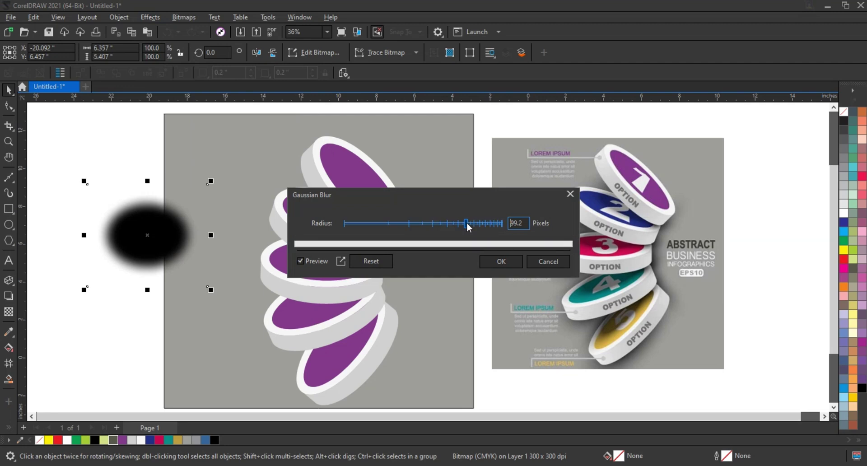
pyautogui.click(500, 261)
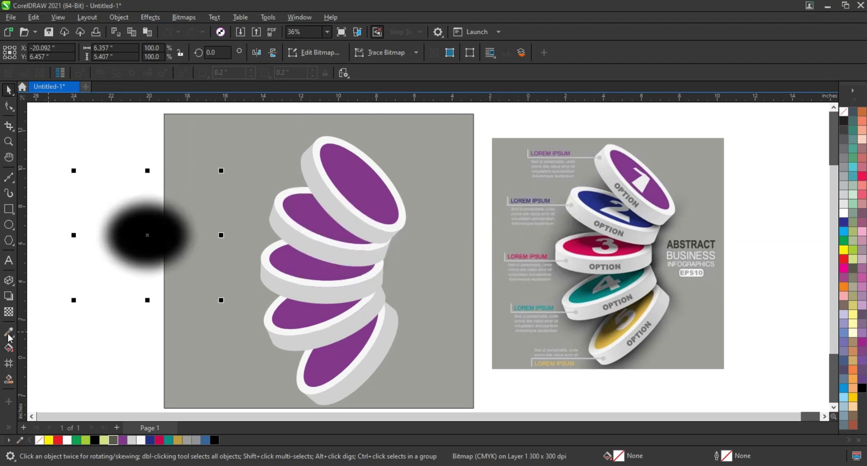
pyautogui.click(8, 311)
pyautogui.moveTo(123, 309); pyautogui.dragTo(139, 308)
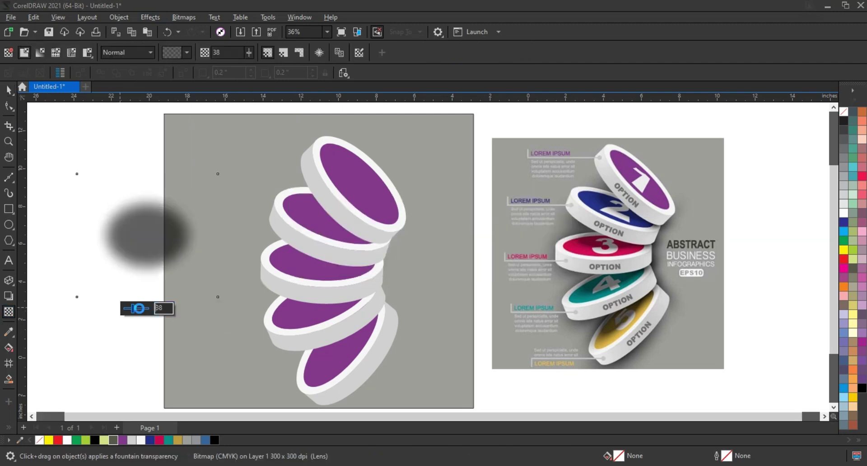
# - Colour the lower four disc tops blue, magenta, teal and gold
pyautogui.click(150, 440)
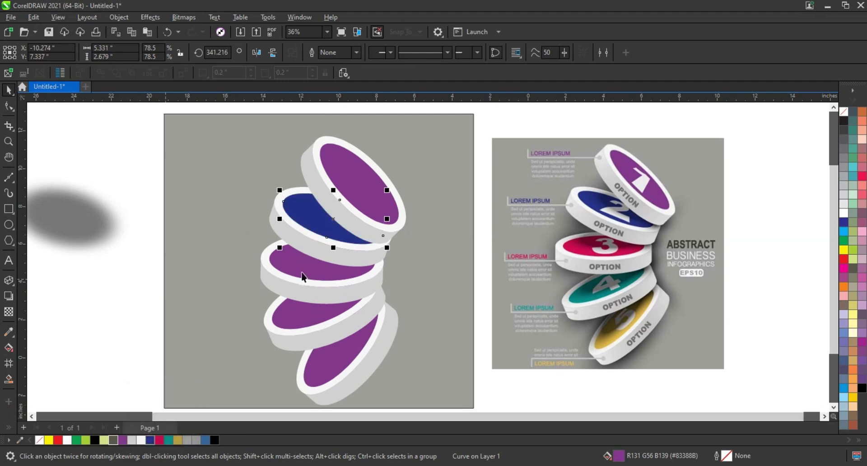
pyautogui.click(303, 276)
pyautogui.click(159, 439)
pyautogui.click(316, 312)
pyautogui.click(168, 440)
pyautogui.click(318, 380)
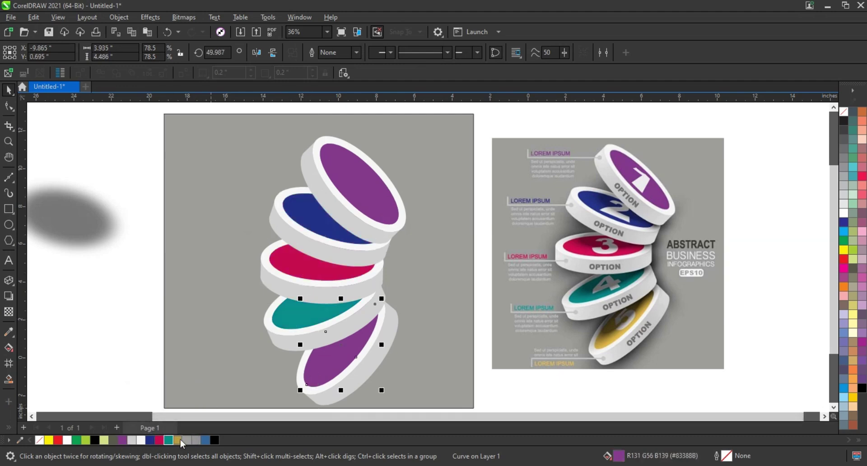
pyautogui.click(177, 440)
pyautogui.click(126, 310)
# - Move the blurred shadow onto the disc stack, scaling and rotating it to about 20°
pyautogui.moveTo(75, 218); pyautogui.dragTo(335, 231)
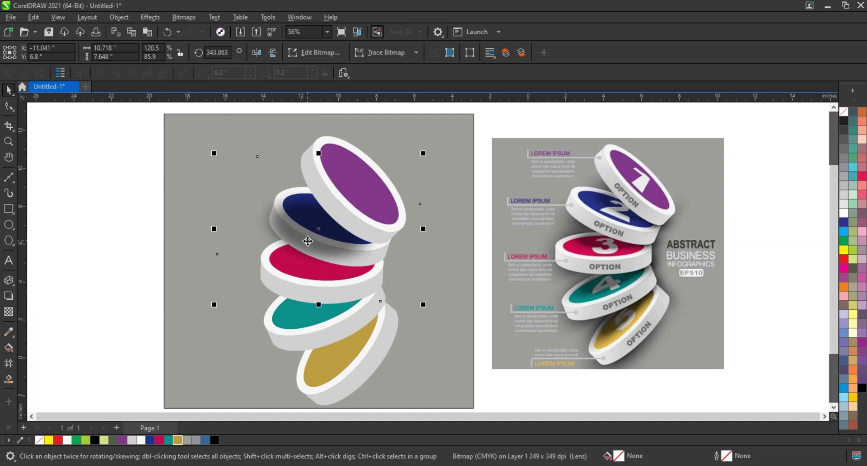
pyautogui.moveTo(449, 278); pyautogui.dragTo(429, 291)
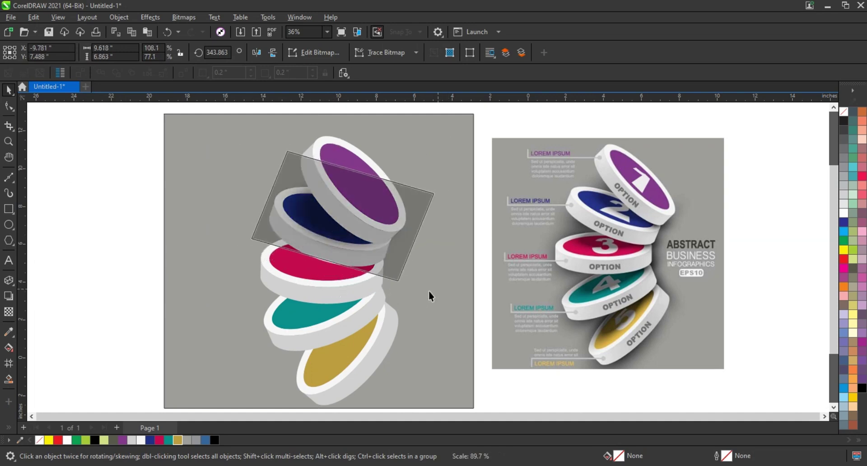
pyautogui.moveTo(341, 217); pyautogui.dragTo(338, 280)
pyautogui.click(338, 278)
pyautogui.moveTo(433, 347); pyautogui.dragTo(448, 319)
pyautogui.moveTo(358, 287)
pyautogui.mouseDown()
pyautogui.moveTo(357, 272)
pyautogui.moveTo(357, 312)
pyautogui.mouseUp()
pyautogui.click(357, 312)
pyautogui.moveTo(433, 359); pyautogui.dragTo(439, 301)
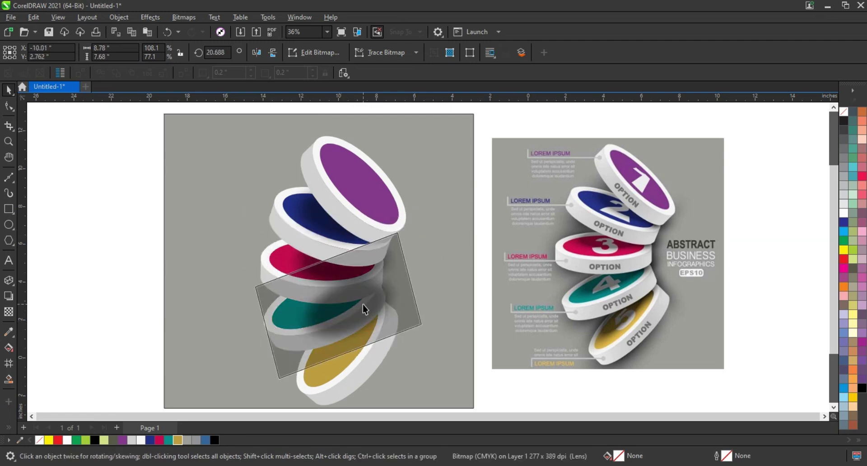
pyautogui.click(359, 304)
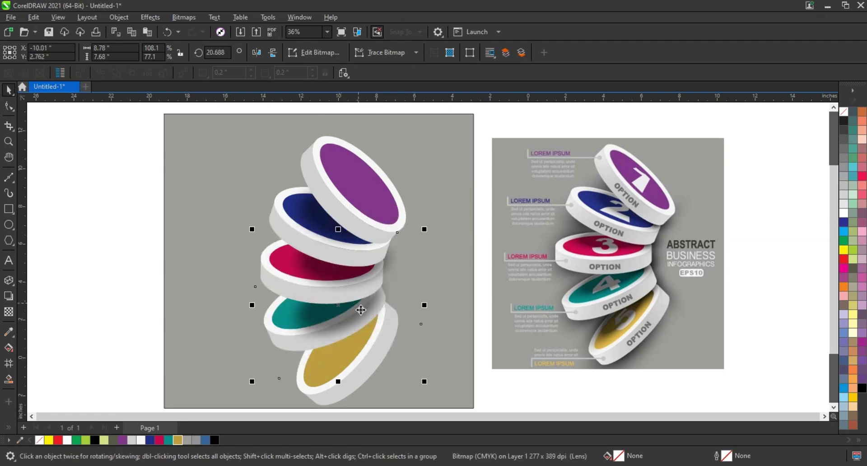
pyautogui.moveTo(424, 382); pyautogui.dragTo(417, 375)
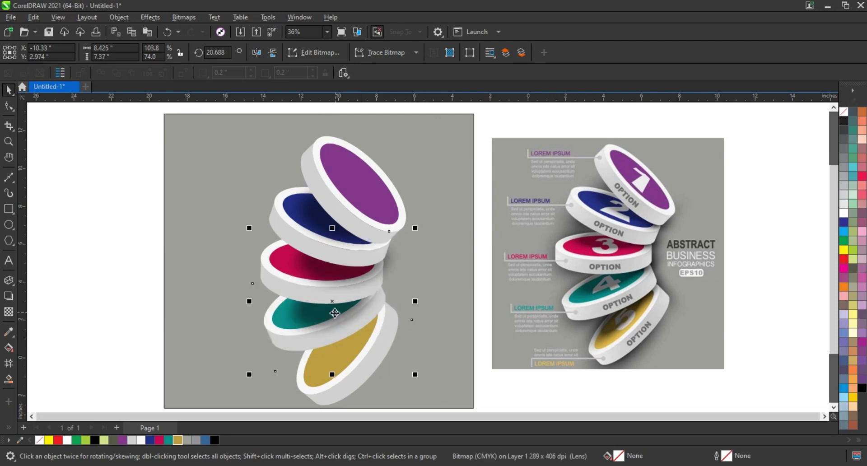
pyautogui.moveTo(335, 316)
pyautogui.mouseDown()
pyautogui.moveTo(327, 313)
pyautogui.moveTo(345, 351)
pyautogui.mouseUp()
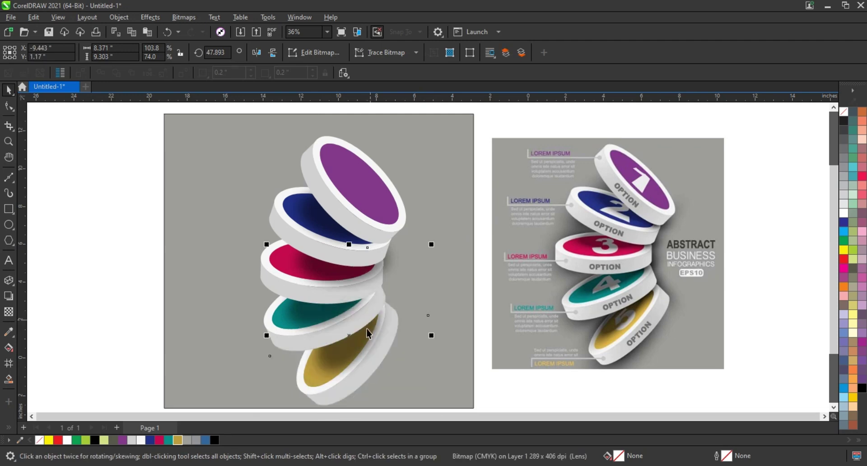
pyautogui.moveTo(371, 319); pyautogui.dragTo(355, 341)
pyautogui.scroll(-2, 328, 236)
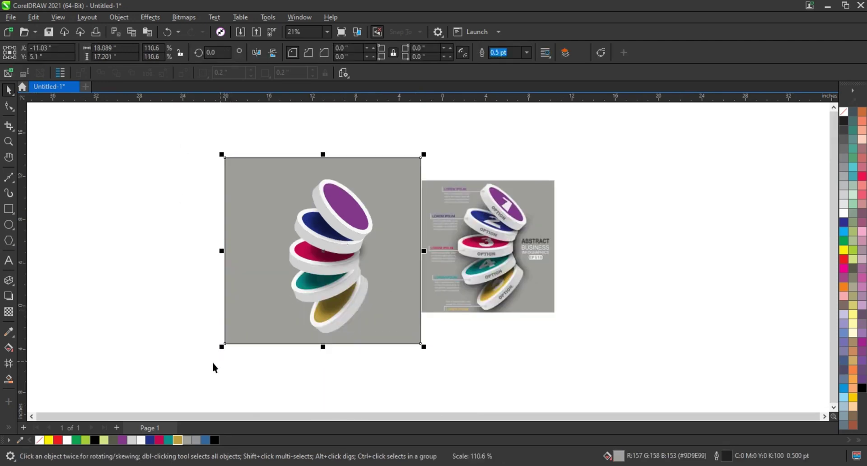
# - Extend the gray background rectangle's left edge outward, then preview the artwork full screen
pyautogui.click(579, 376)
pyautogui.scroll(2, 323, 237)
pyautogui.moveTo(128, 111); pyautogui.dragTo(430, 397)
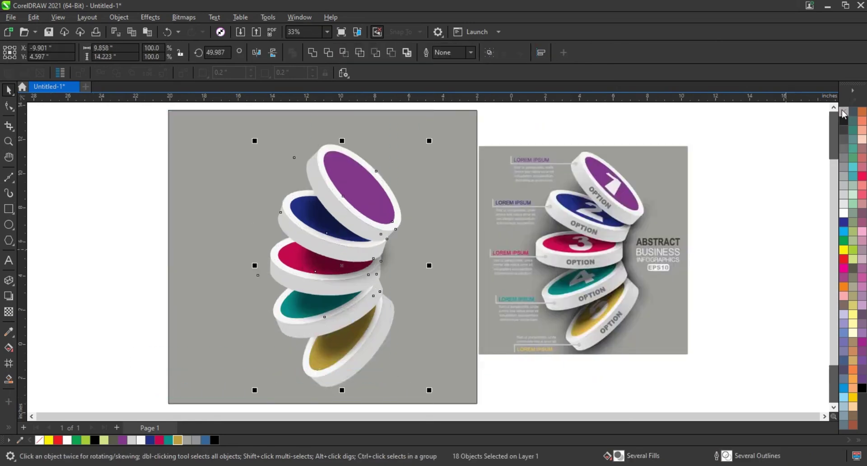
pyautogui.click(150, 238)
pyautogui.click(177, 246)
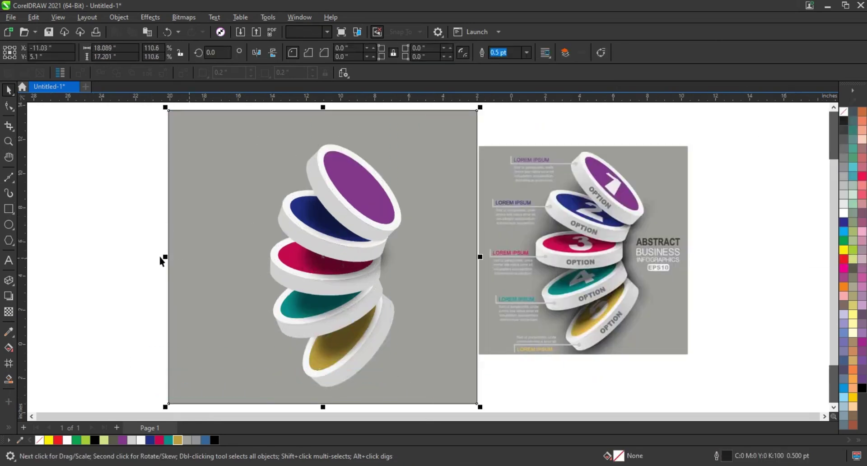
pyautogui.moveTo(159, 254); pyautogui.dragTo(140, 253)
pyautogui.click(106, 263)
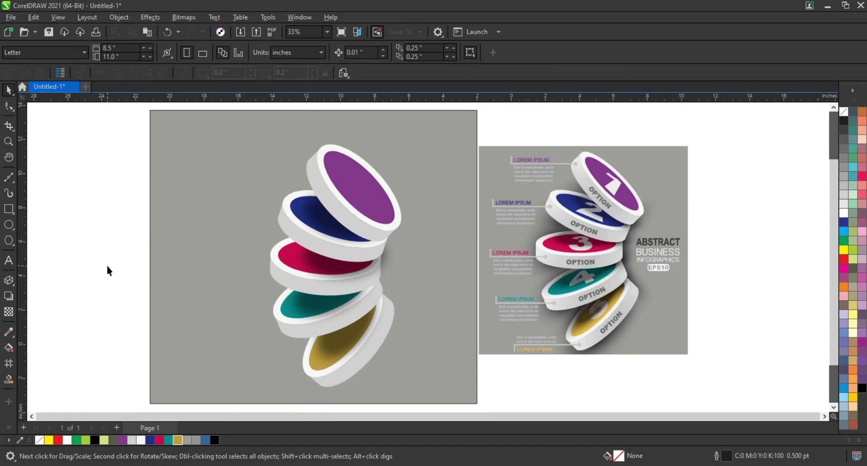
pyautogui.press('F9')
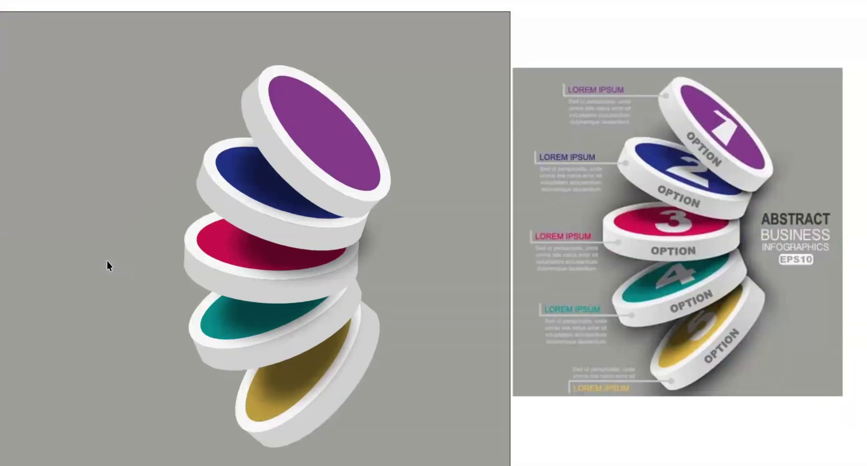
# - Add a large white numeral 1 over the top purple disc
pyautogui.click(107, 261)
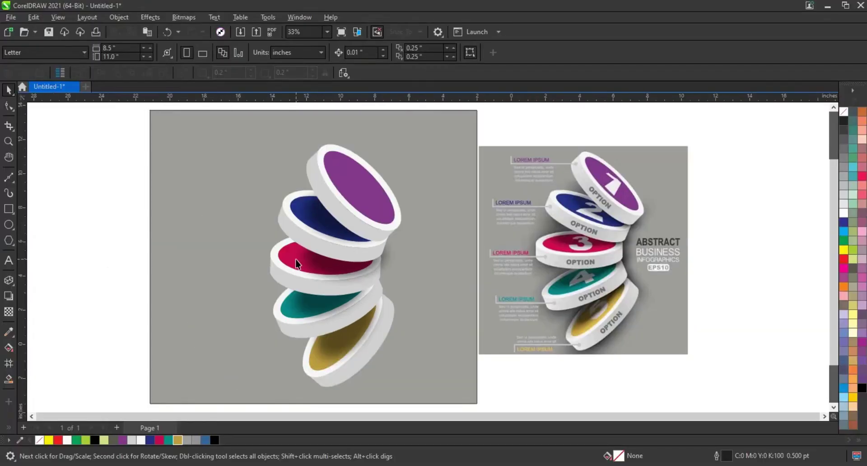
pyautogui.press('F8')
pyautogui.write('1')
pyautogui.hotkey('ctrl', 'space')
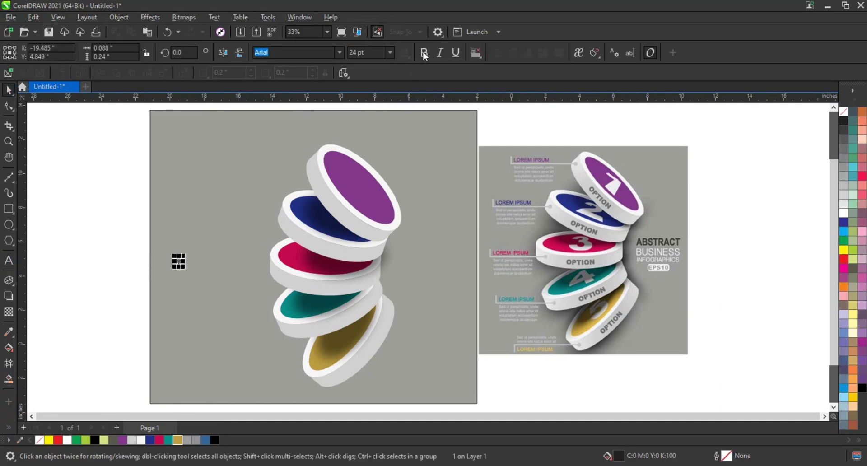
pyautogui.hotkey('ctrl', 'b')
pyautogui.moveTo(193, 295)
pyautogui.mouseDown()
pyautogui.moveTo(203, 314)
pyautogui.moveTo(365, 201)
pyautogui.mouseUp()
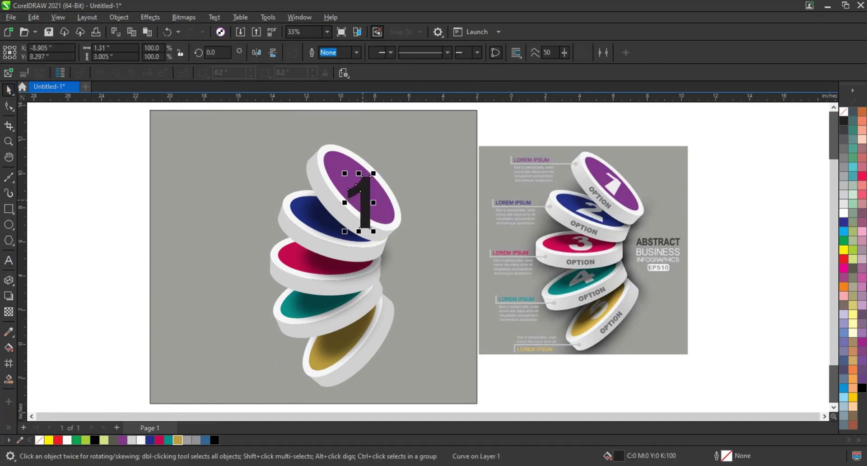
pyautogui.click(843, 213)
# - Give the numeral 1 a perspective slant matching the purple disc's tilt
pyautogui.click(124, 17)
pyautogui.click(289, 281)
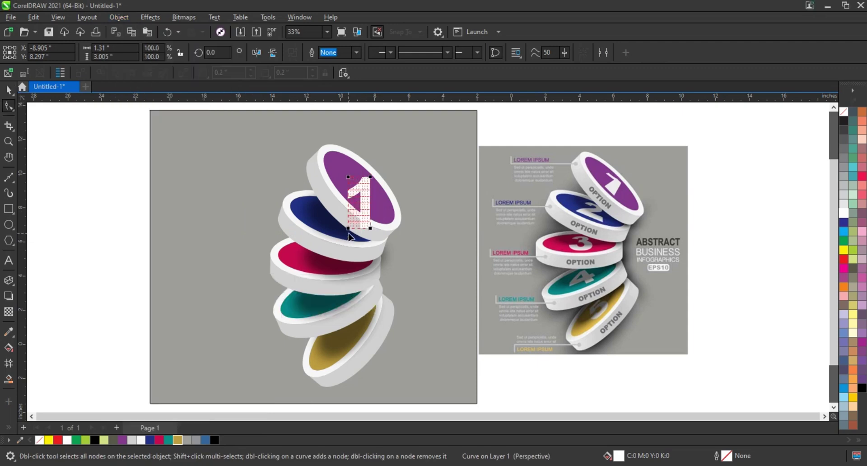
pyautogui.moveTo(345, 174); pyautogui.dragTo(352, 172)
pyautogui.moveTo(349, 231)
pyautogui.mouseDown()
pyautogui.moveTo(365, 209)
pyautogui.moveTo(348, 194)
pyautogui.moveTo(371, 180)
pyautogui.mouseUp()
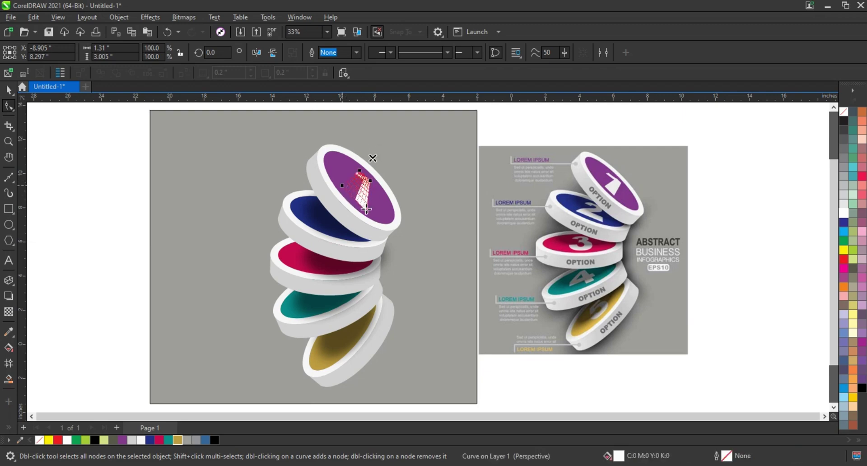
pyautogui.press('space')
pyautogui.press('Escape')
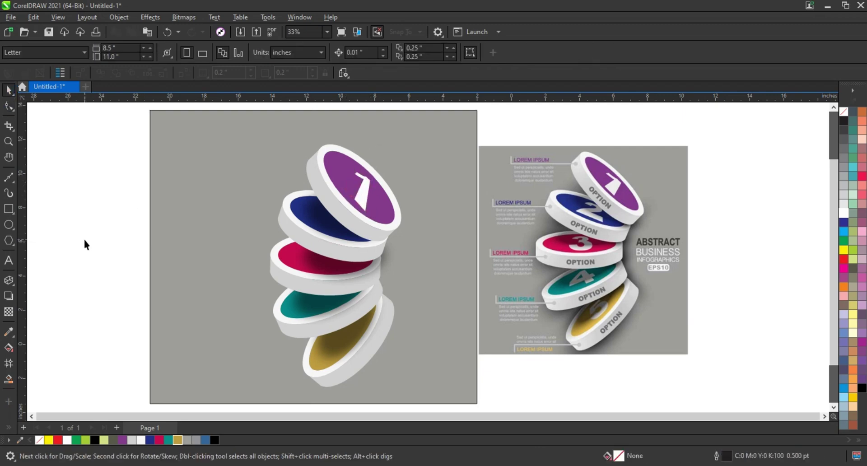